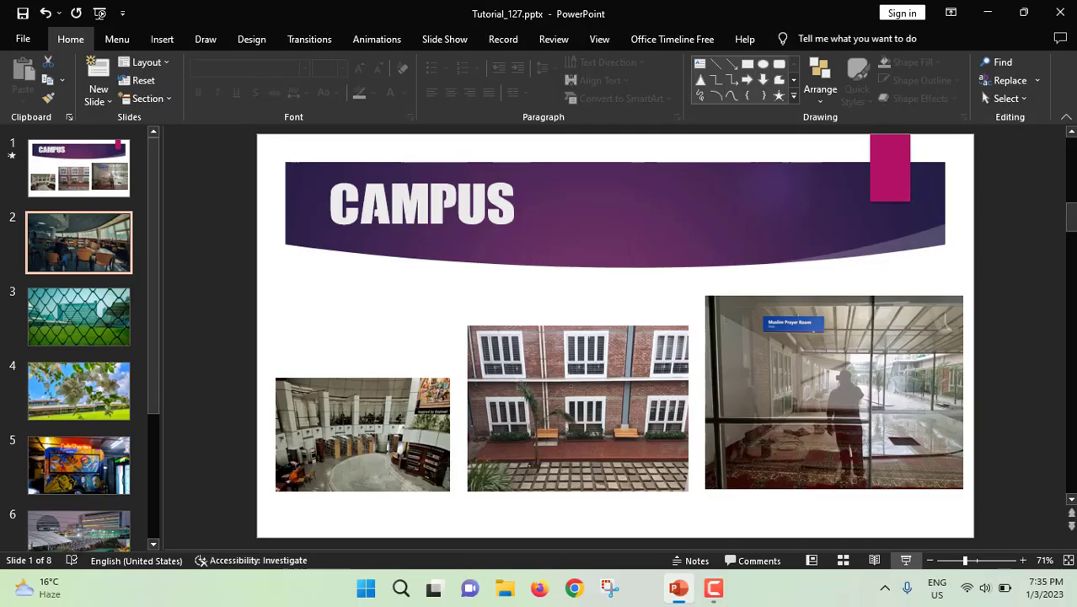
Give the CAMPUS title slide a Fade transition with a 02.00-second duration.
click(86, 192)
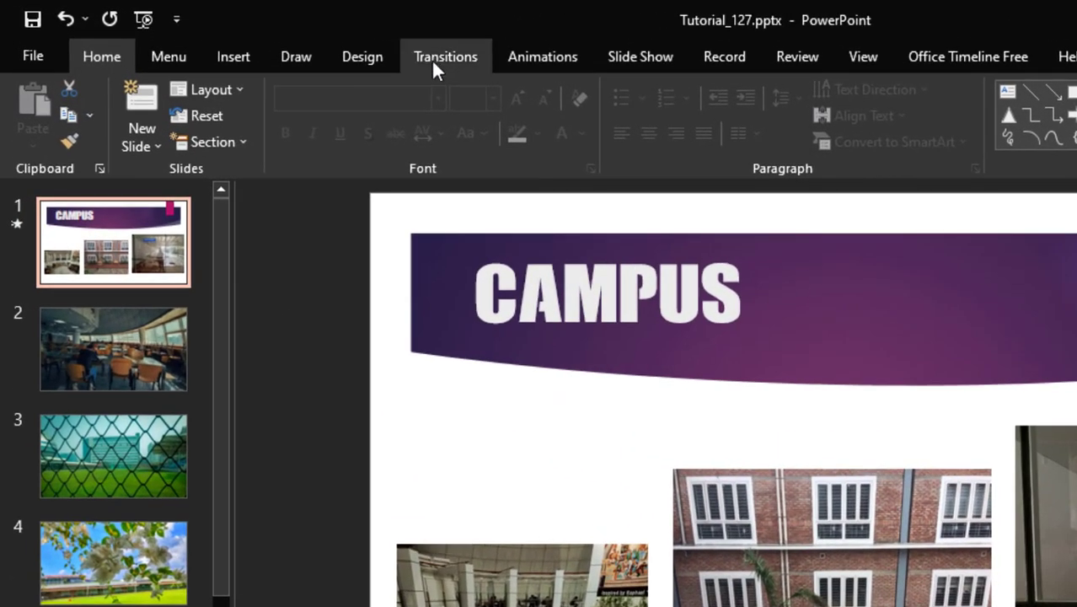
click(432, 63)
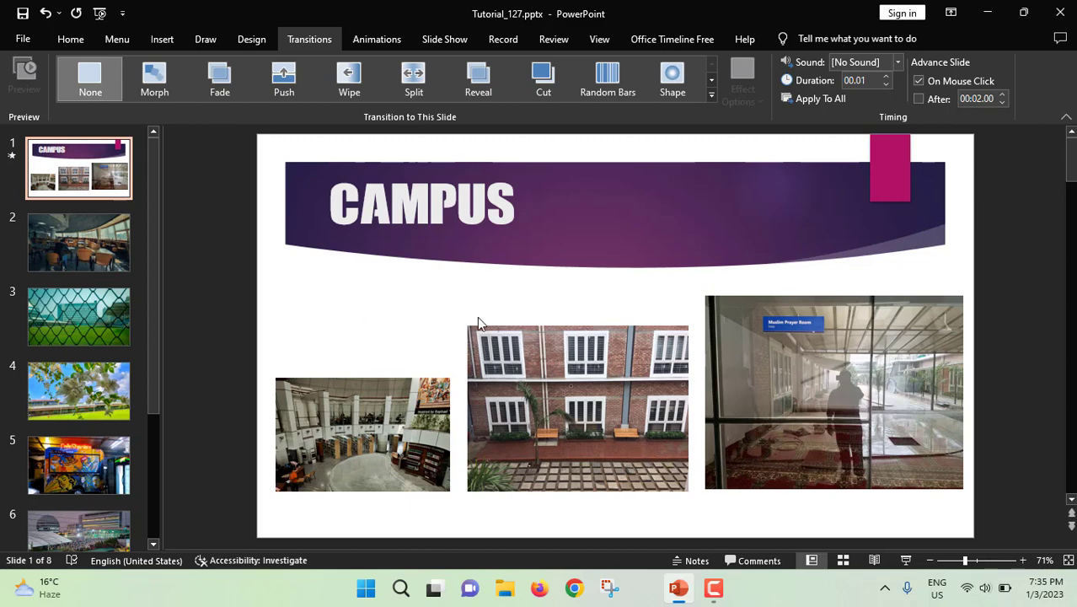
click(237, 79)
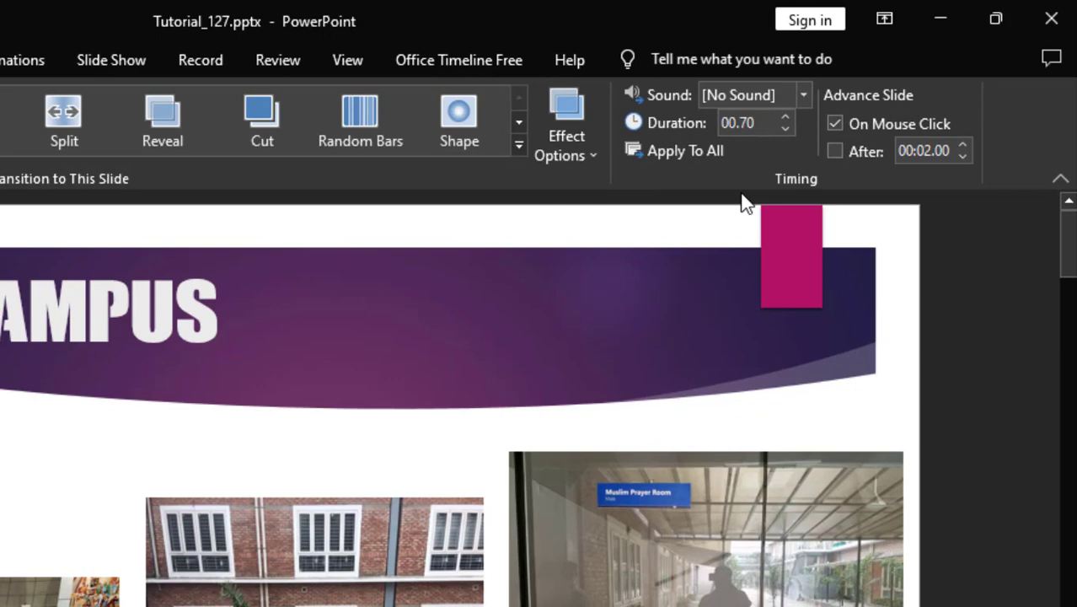
click(785, 118)
click(785, 118)
click(785, 118)
click(784, 118)
click(785, 118)
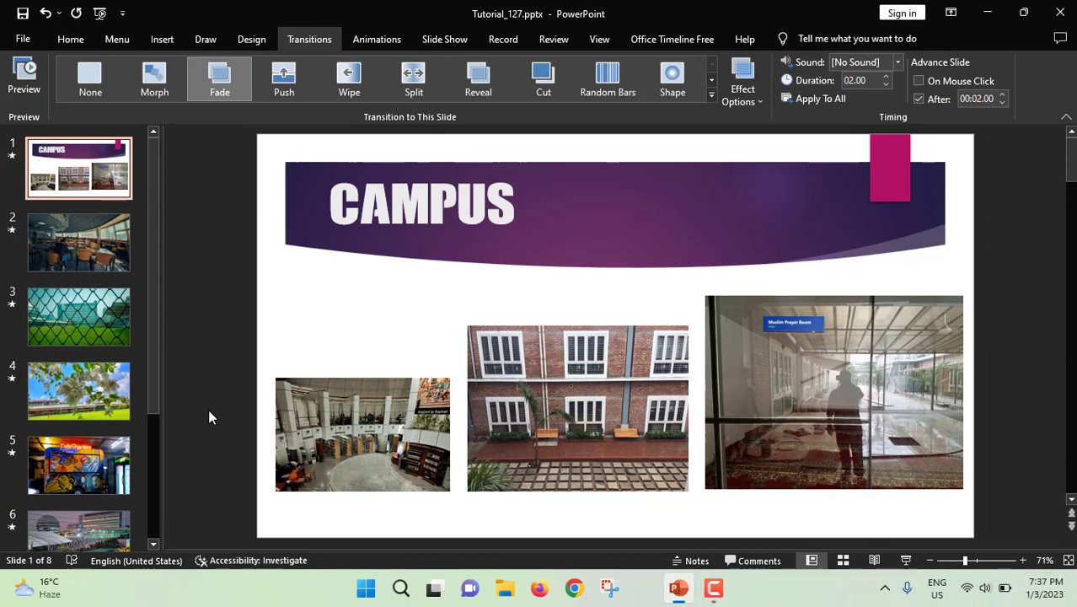
Select slides 7, 5 and 2 together.
scroll(99, 400, down, 3)
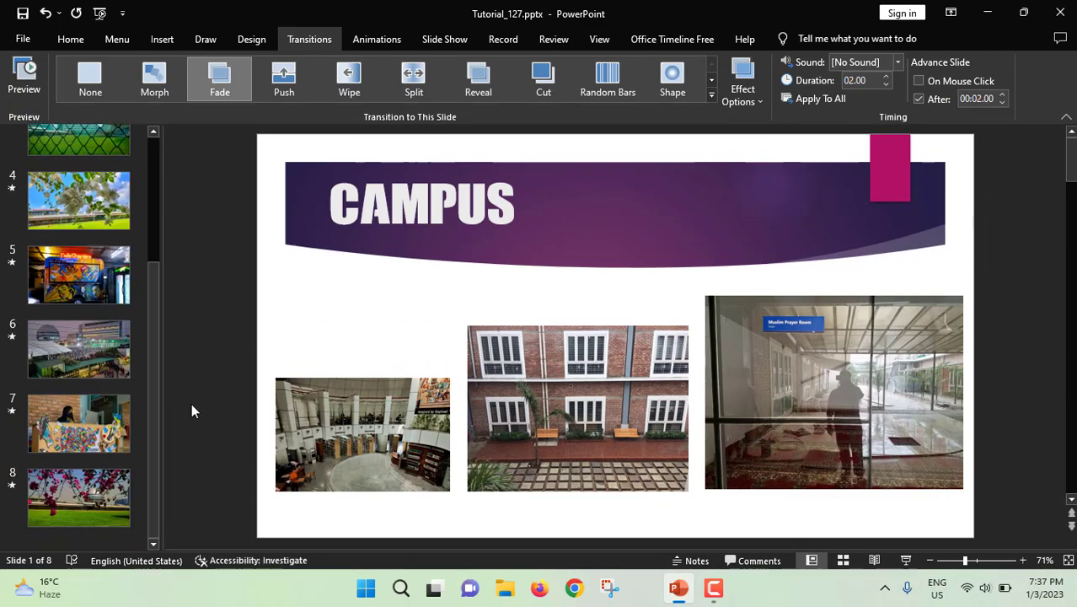
click(97, 432)
scroll(95, 352, up, 1)
click(96, 352)
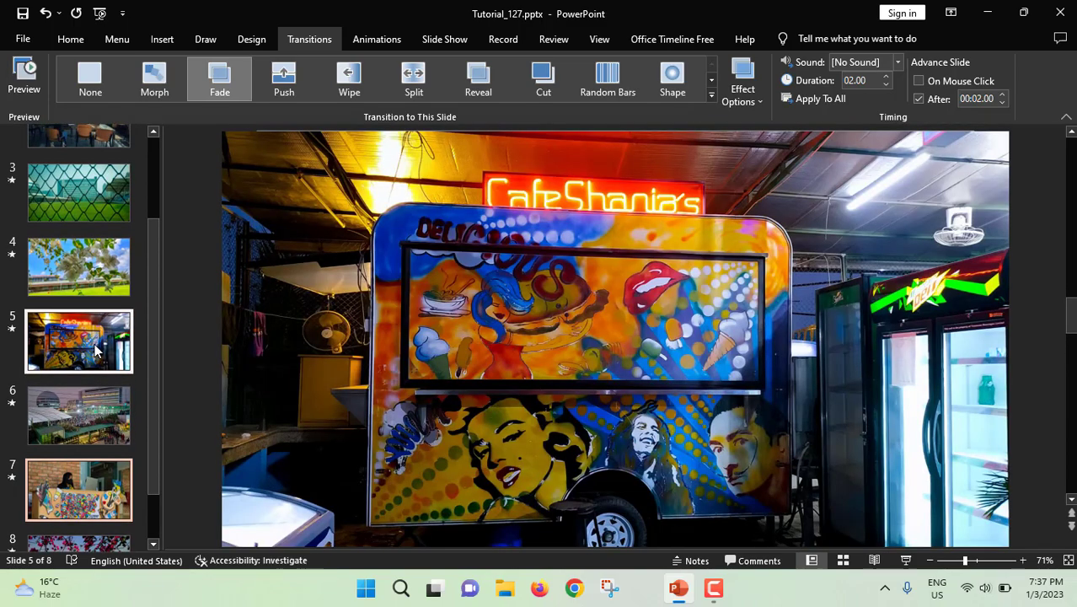
scroll(95, 352, up, 1)
click(79, 184)
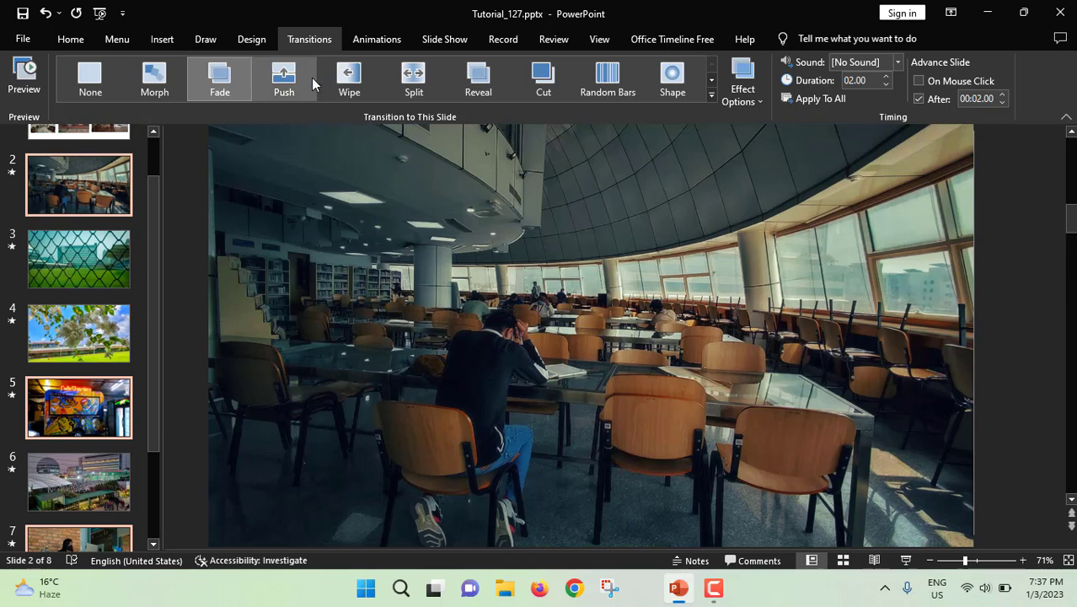
Give the selected slides a 02.00-second Push transition advancing after 00:03.00.
click(290, 88)
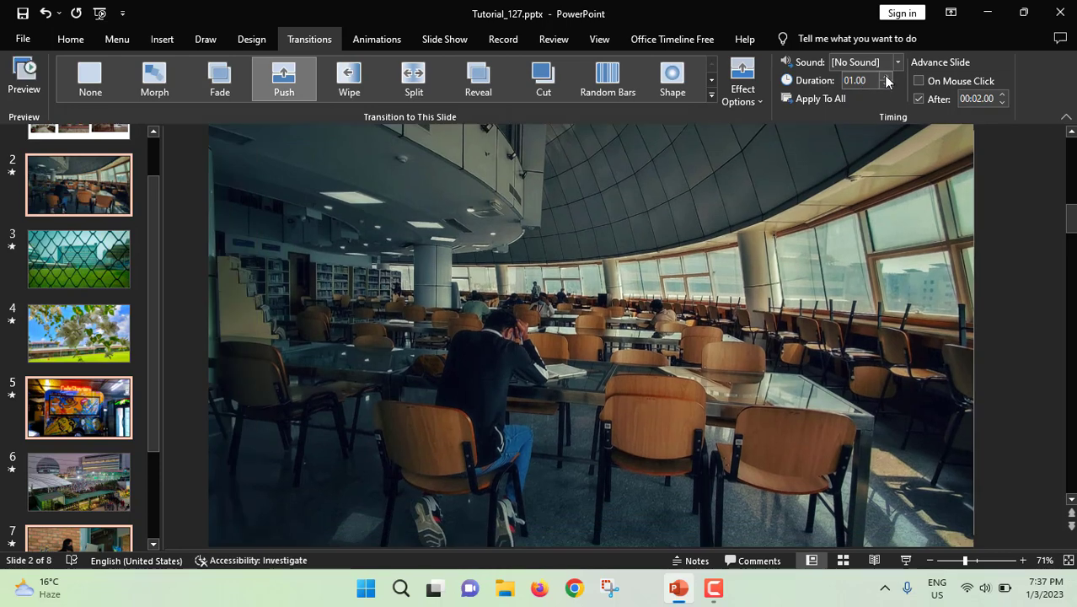
click(886, 77)
click(886, 76)
click(886, 77)
click(885, 77)
click(1002, 96)
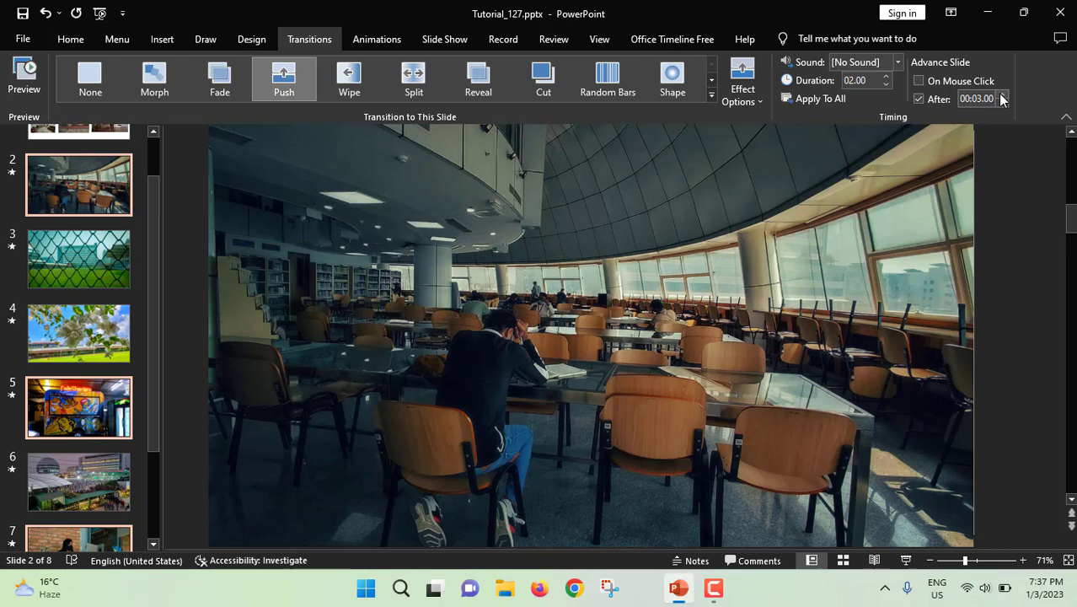
scroll(91, 194, up, 2)
click(92, 187)
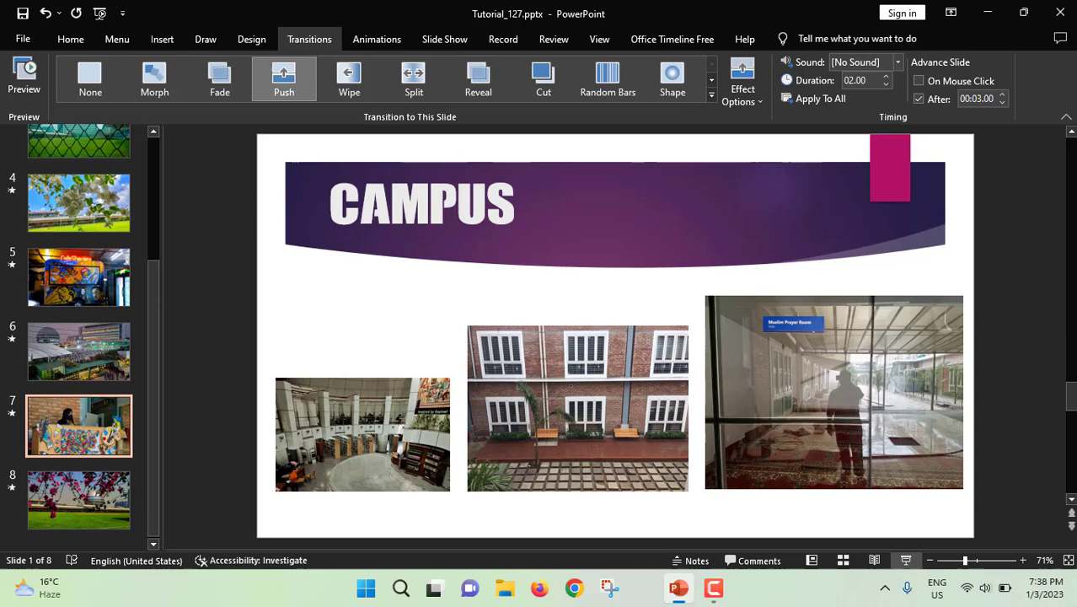
Set the CAMPUS slide's transition sound to Make Love Not War - Patiño.wav from the Desktop.
scroll(73, 324, up, 5)
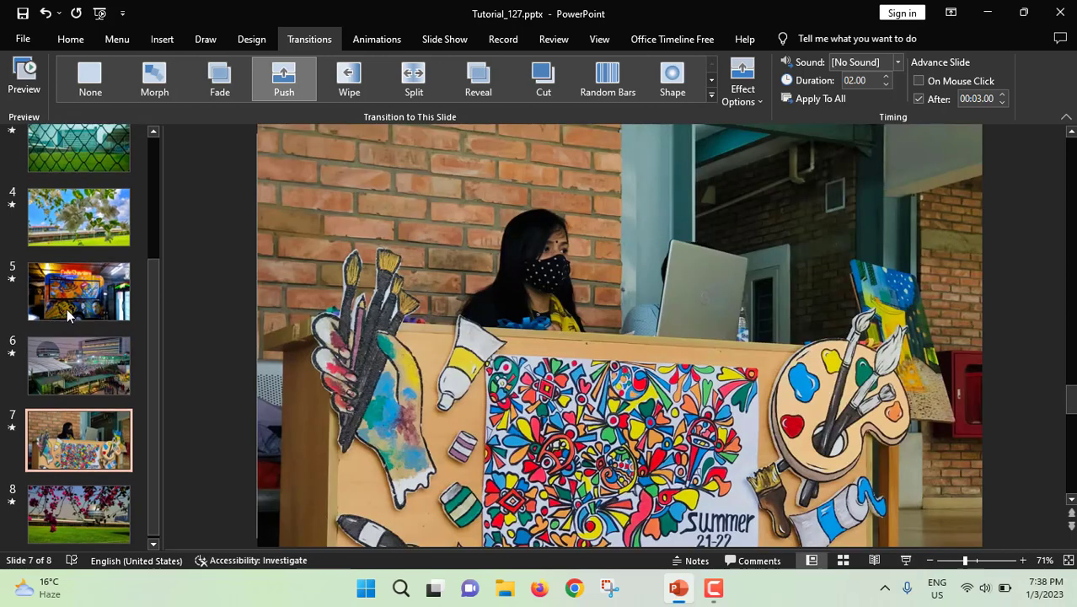
click(73, 182)
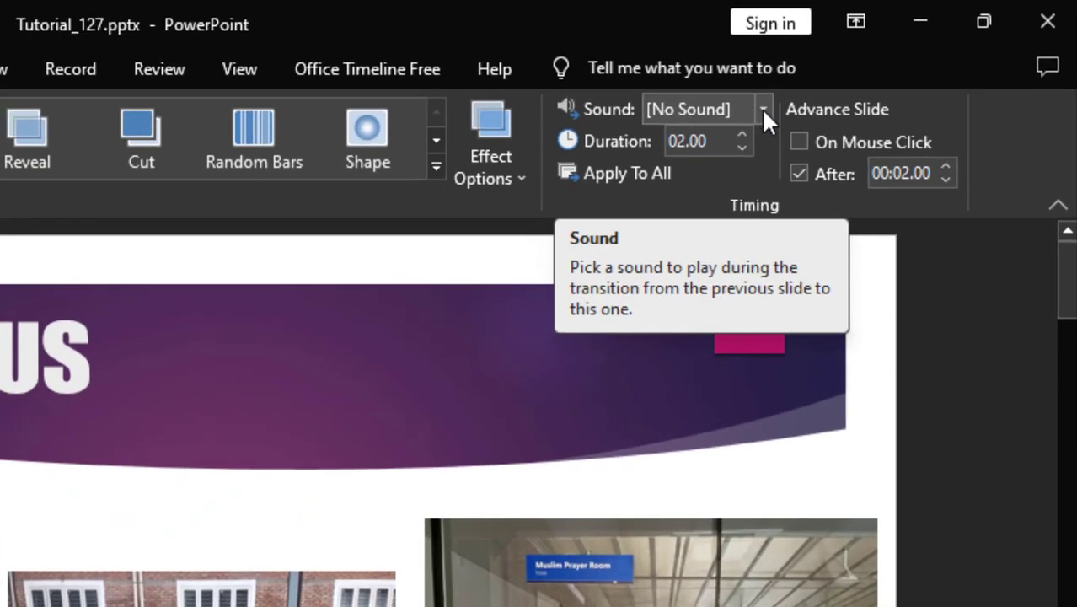
click(761, 108)
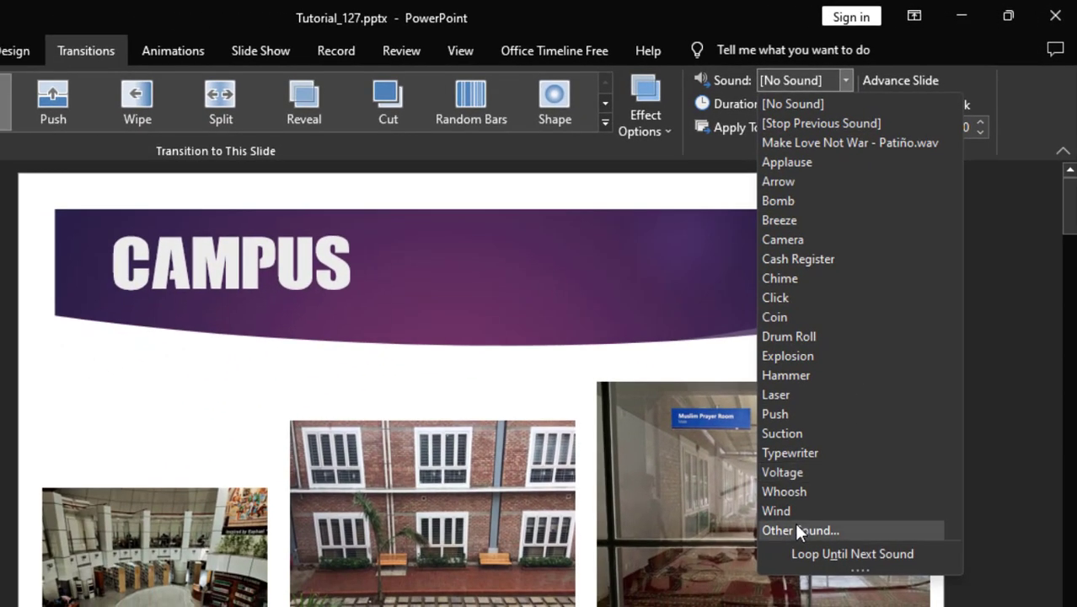
click(796, 524)
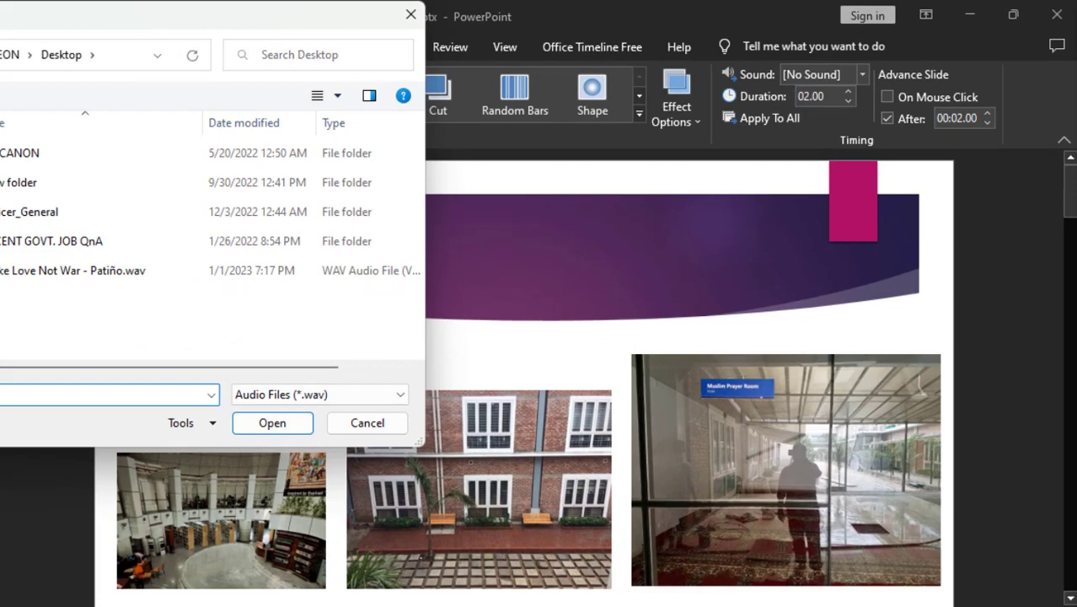
scroll(43, 175, up, 2)
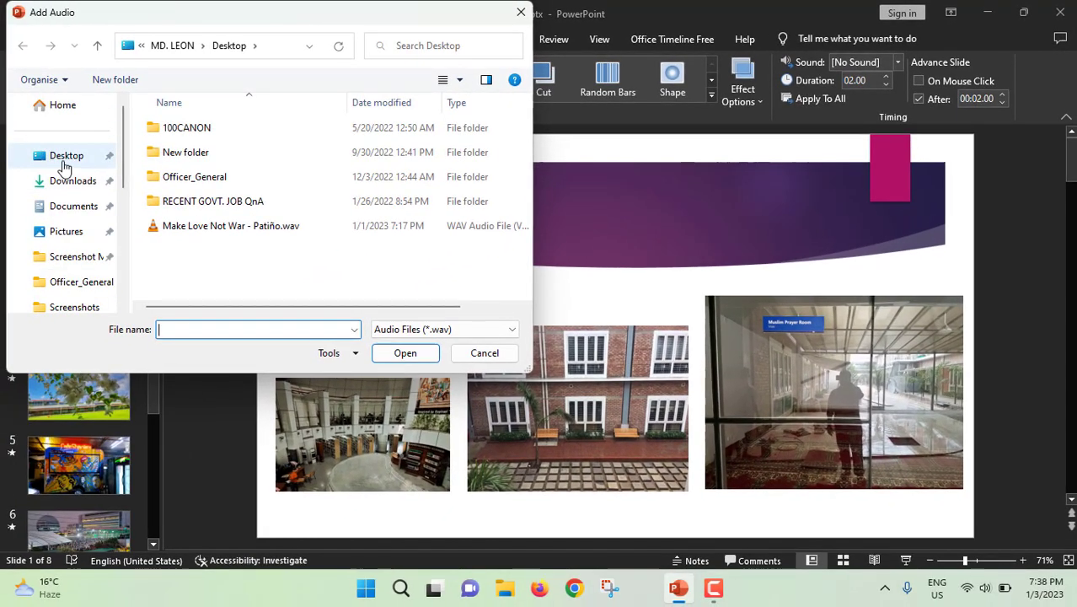
click(63, 162)
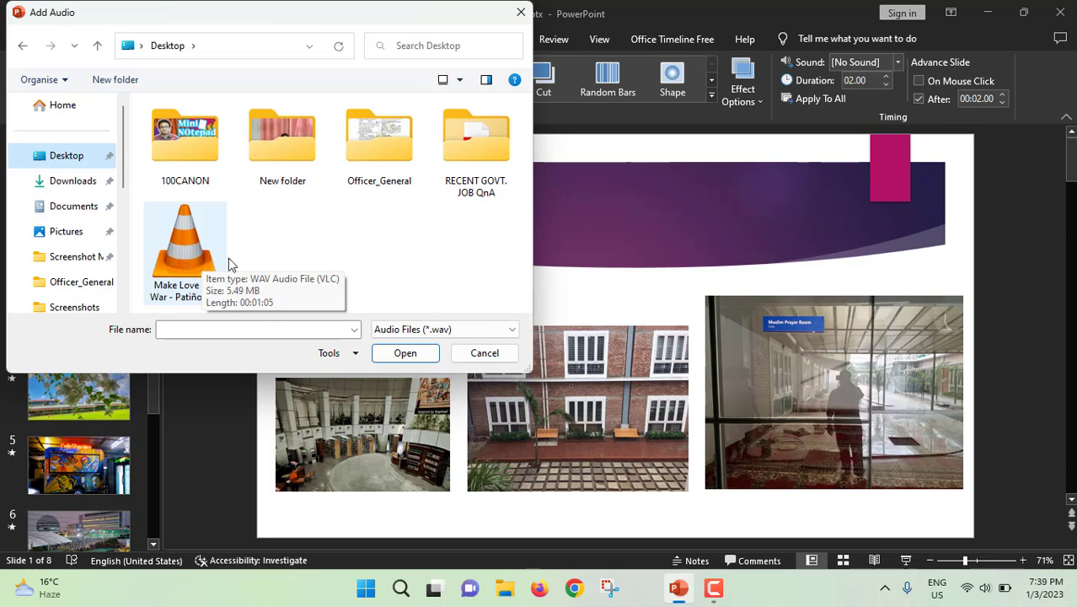
click(189, 261)
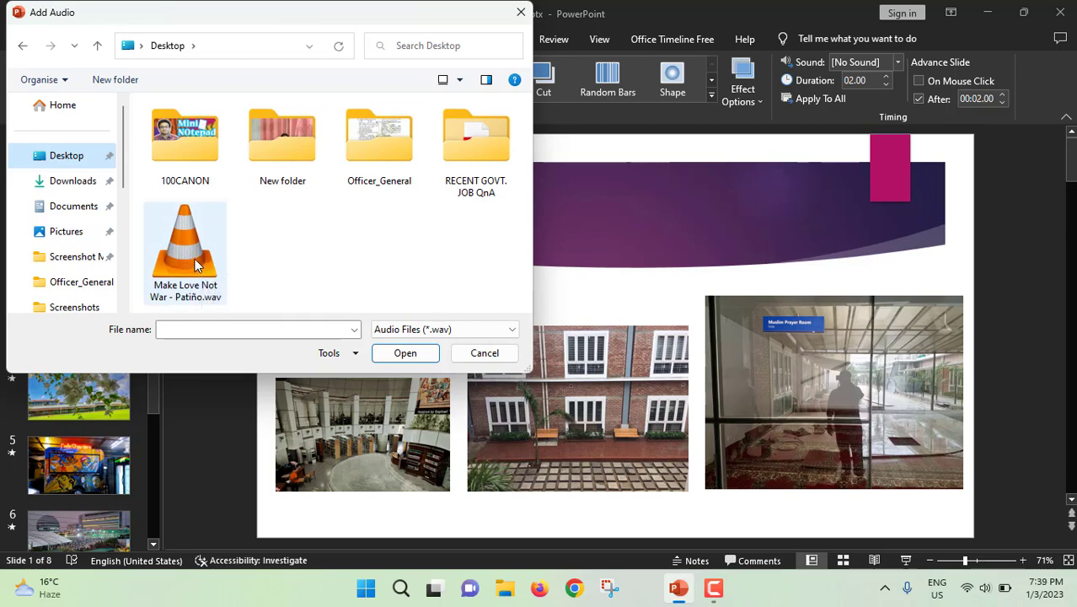
click(408, 353)
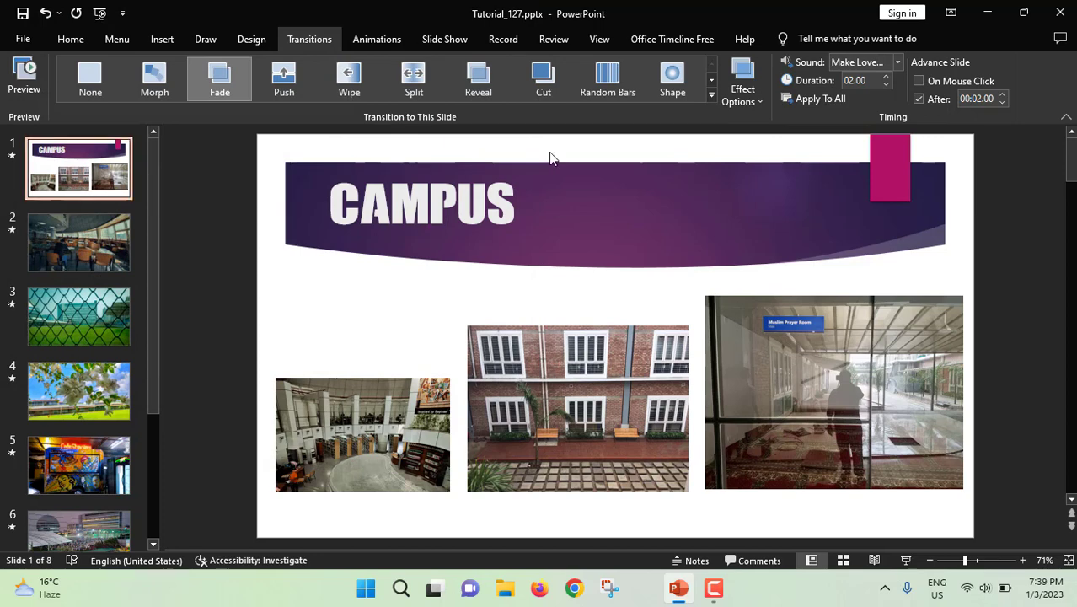
Set slide 8's transition sound to [Stop Previous Sound], then return to the CAMPUS slide.
scroll(75, 221, down, 2)
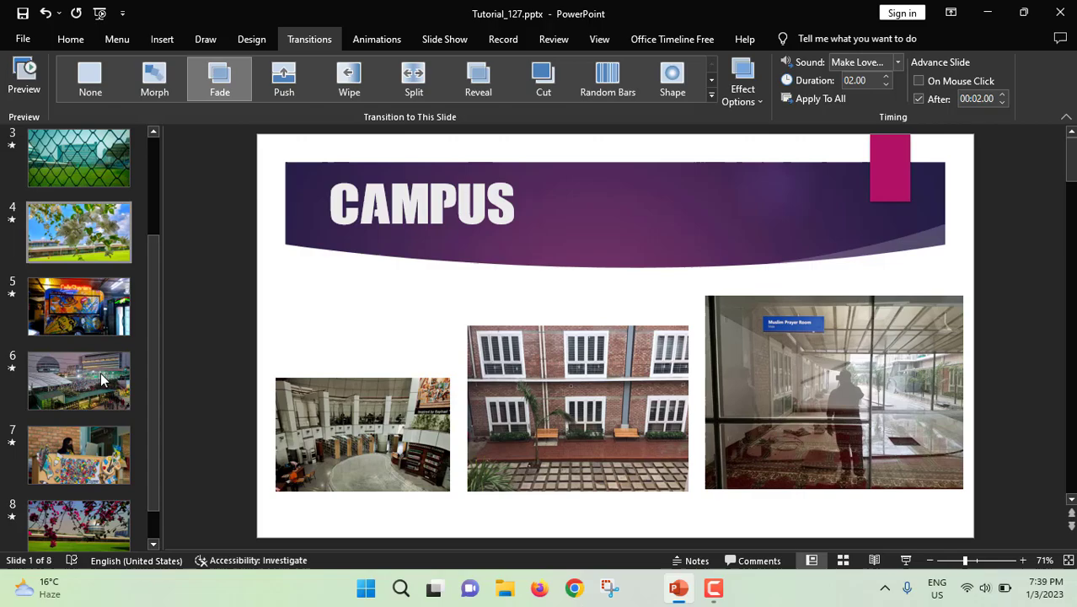
scroll(101, 381, down, 1)
click(101, 504)
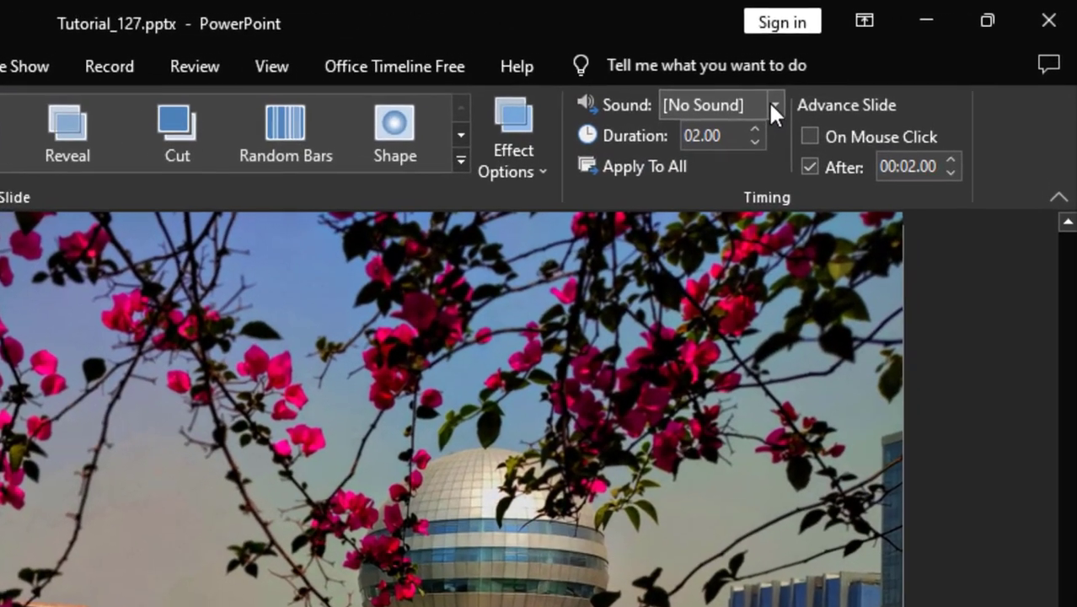
click(898, 62)
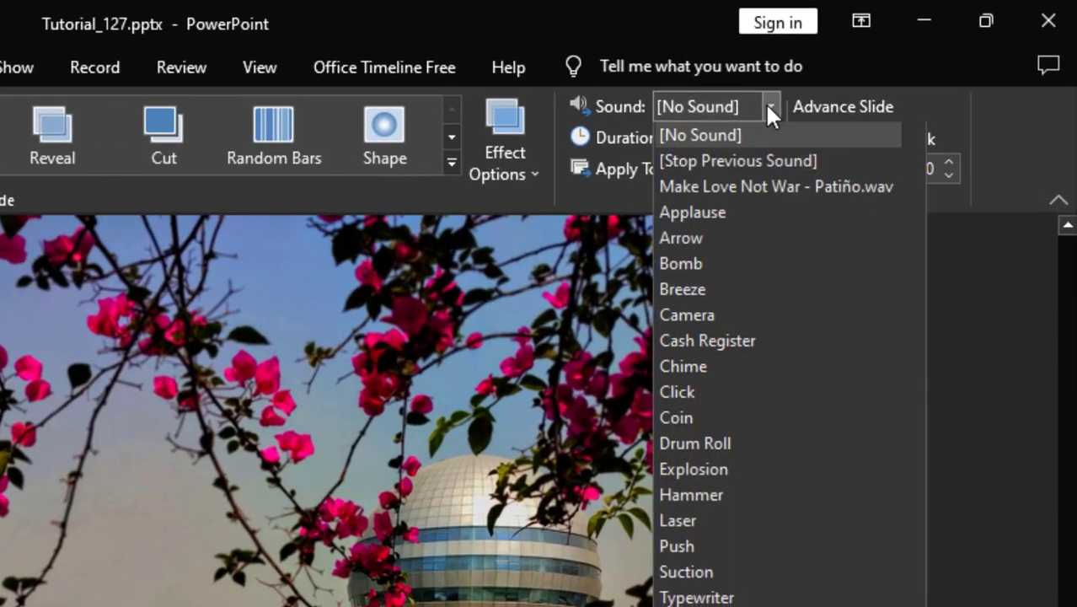
click(710, 163)
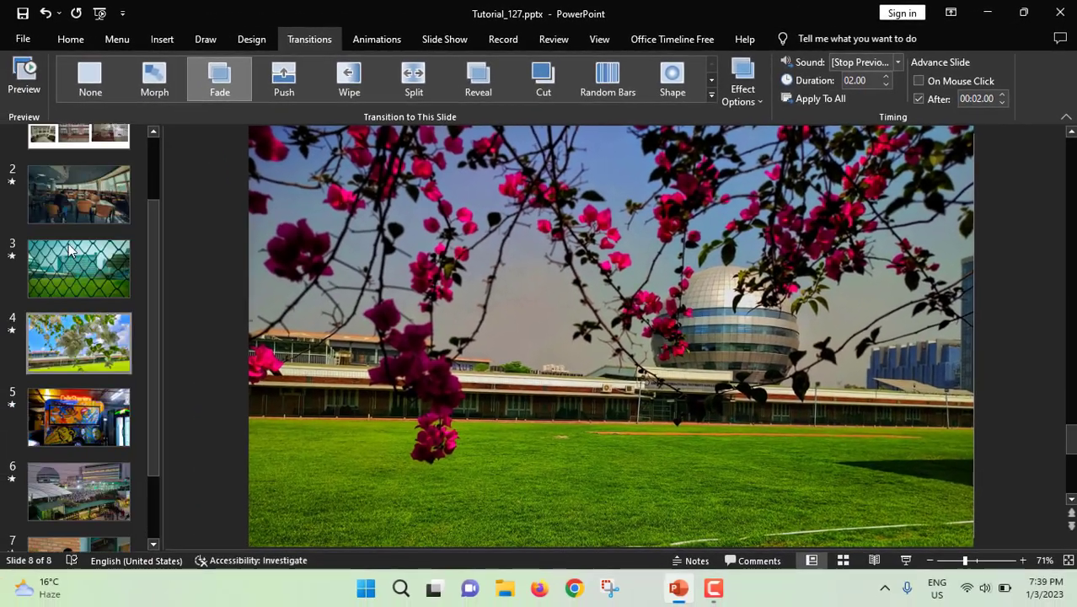
scroll(67, 255, up, 5)
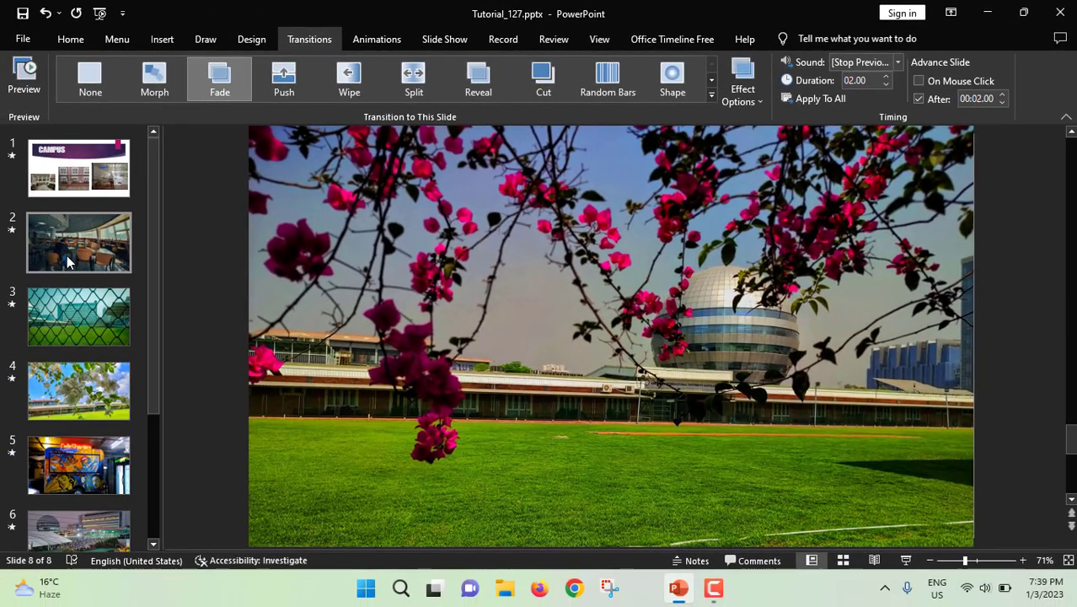
click(81, 199)
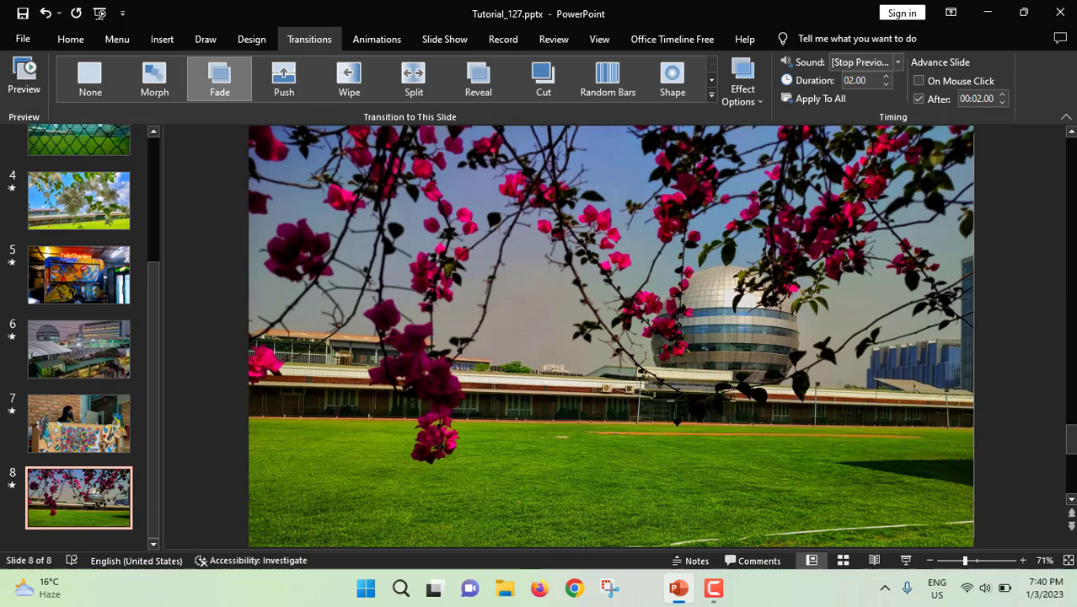
Leave the slide show and select the CAMPUS title slide.
key(Up)
scroll(59, 210, up, 5)
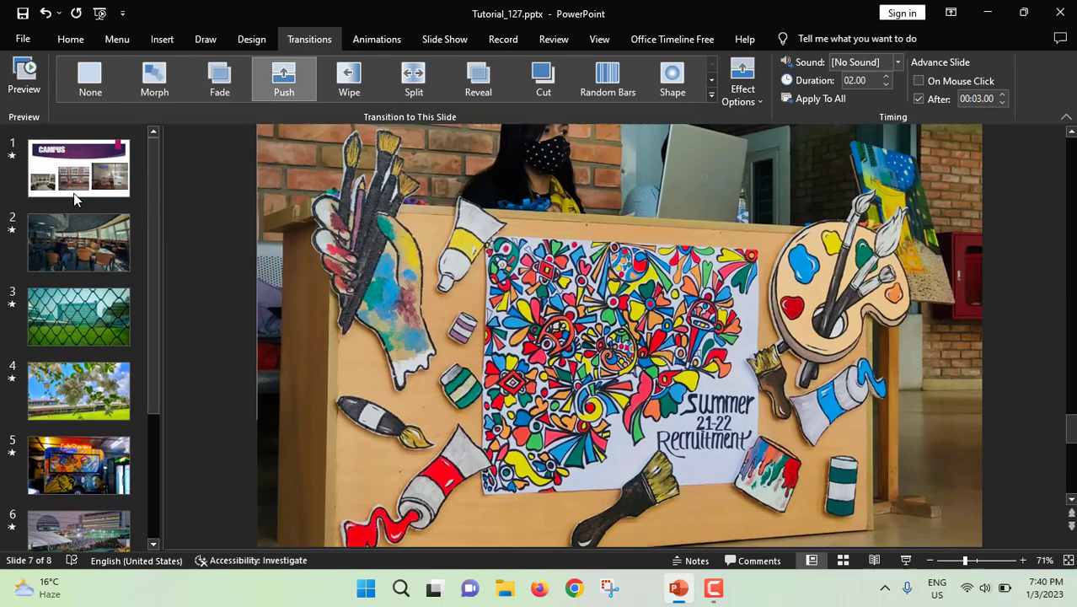
click(74, 189)
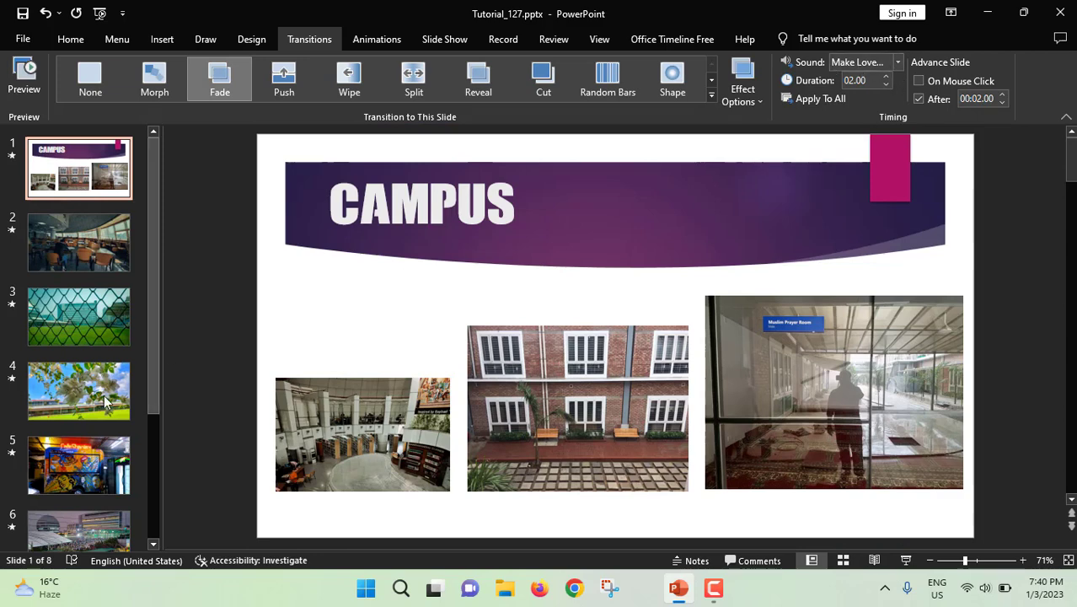
Change slide 8's transition sound to [No Sound] and check slide 7's transition.
scroll(71, 459, down, 4)
click(81, 499)
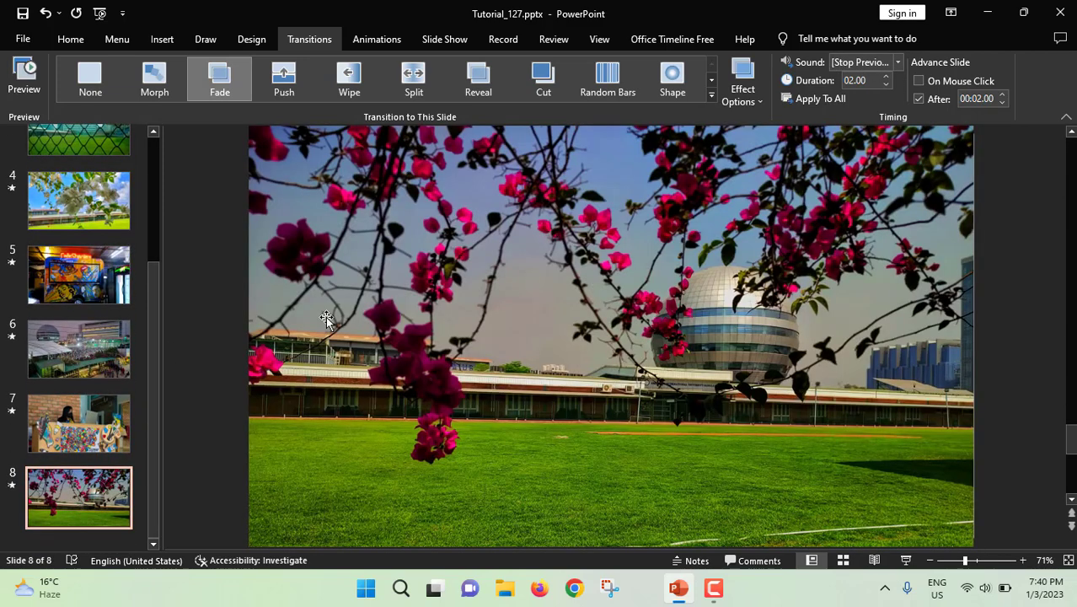
click(896, 62)
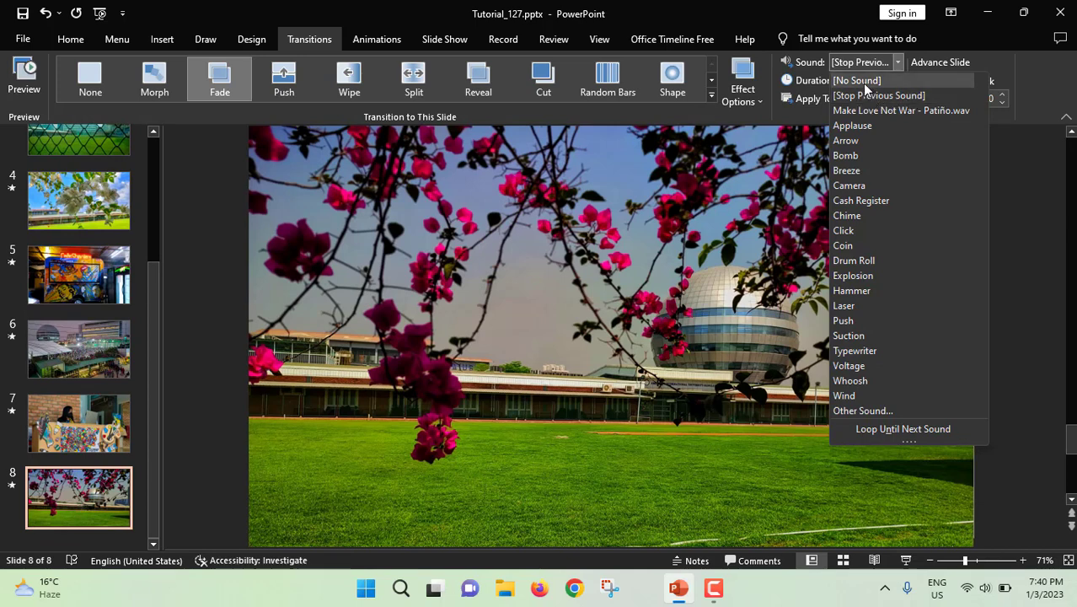
click(862, 81)
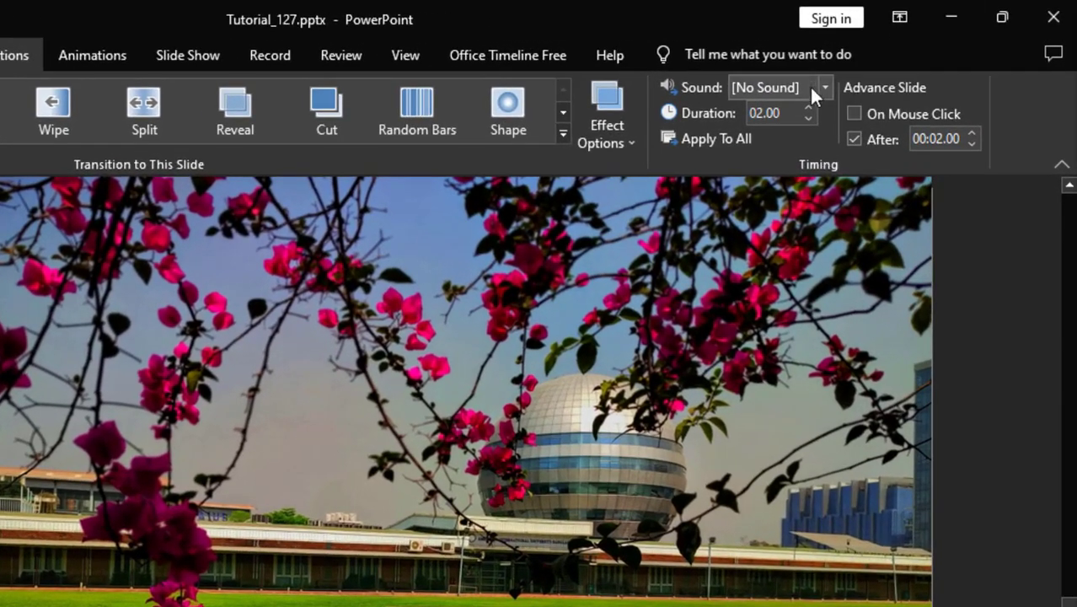
click(814, 89)
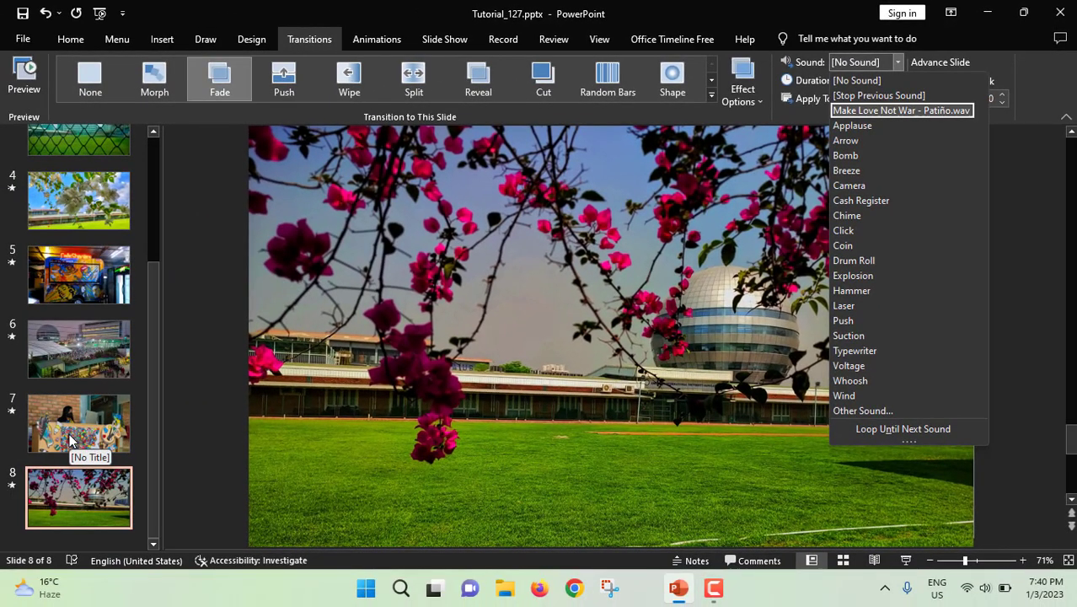
click(69, 440)
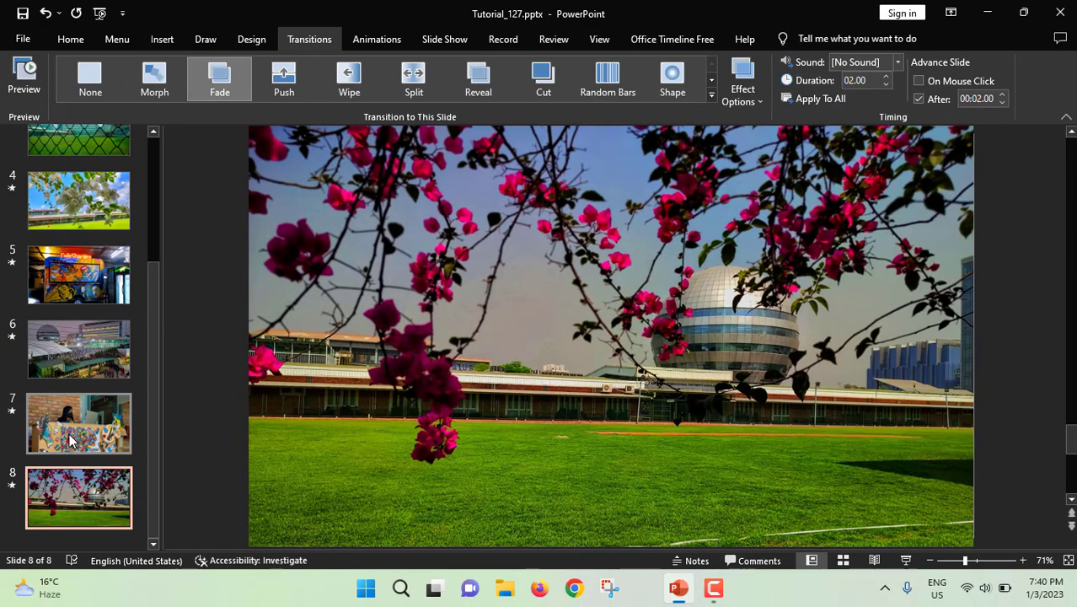
click(69, 439)
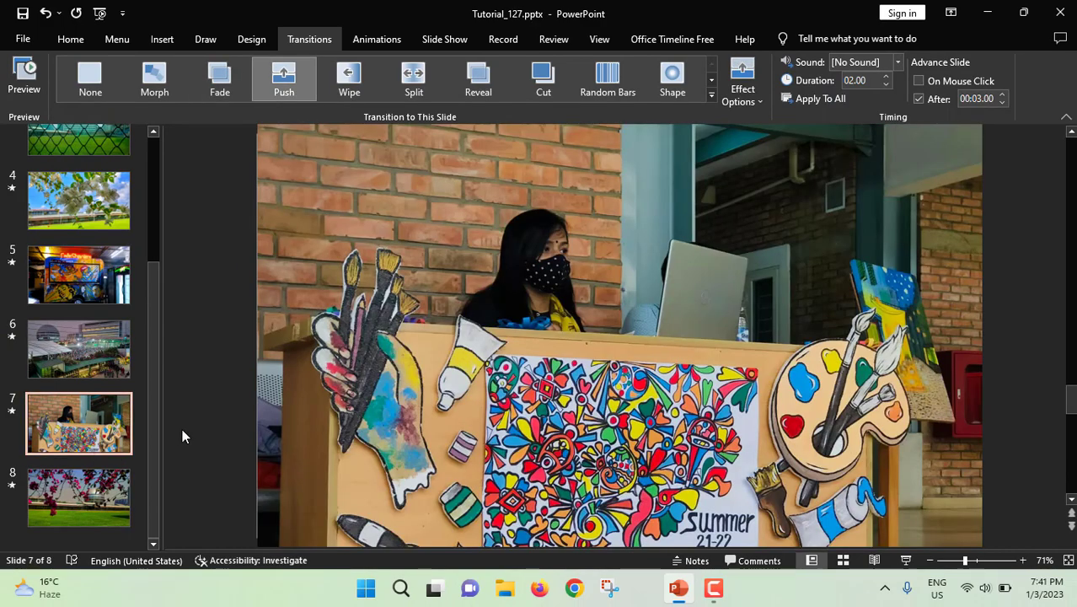
key(Down)
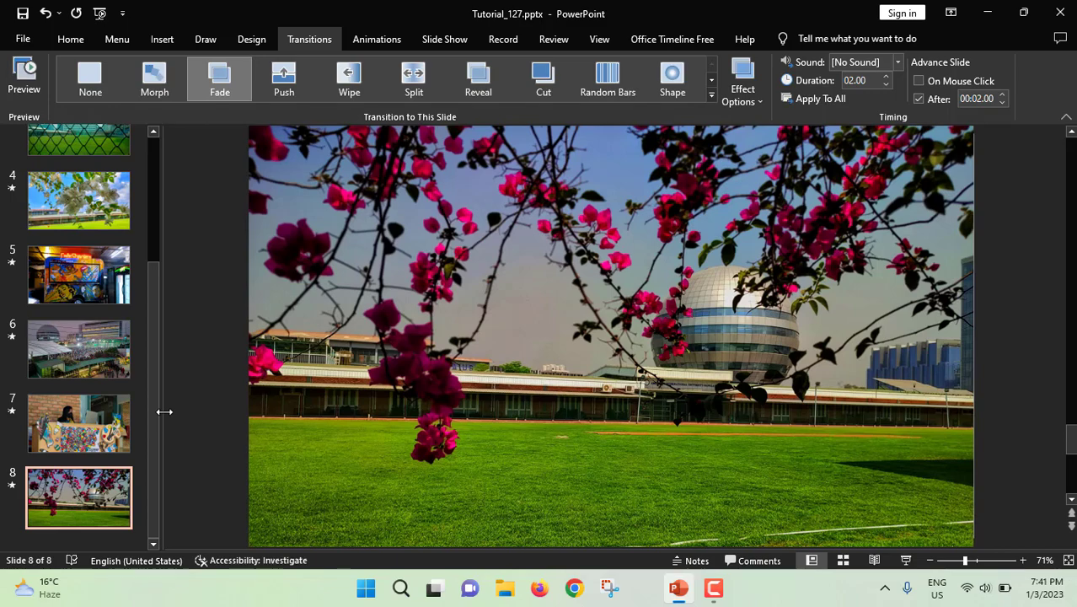
scroll(84, 337, up, 10)
click(79, 169)
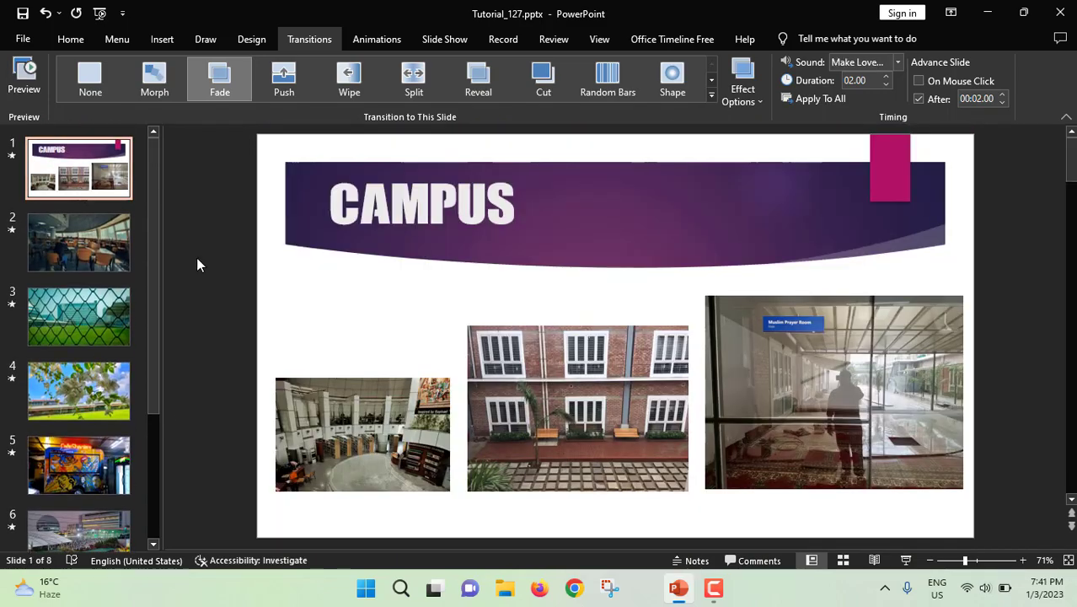